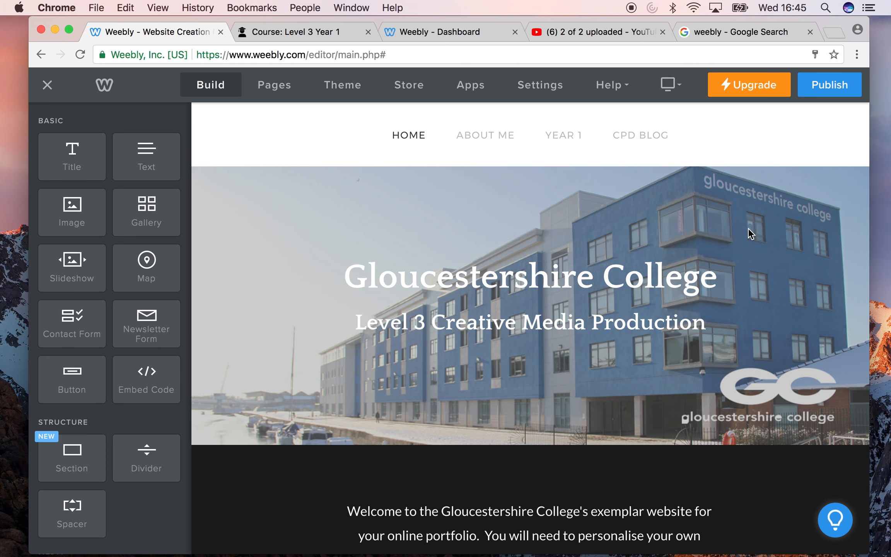
# Review the upload and stock image options for replacing the home page header background, keeping the current image.
pyautogui.scroll(3, 650, 147)
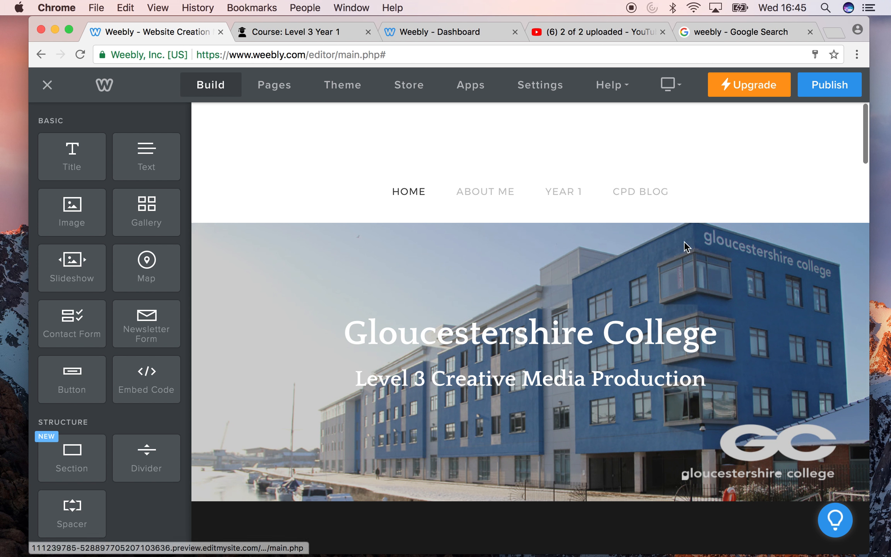
pyautogui.scroll(-2, 739, 249)
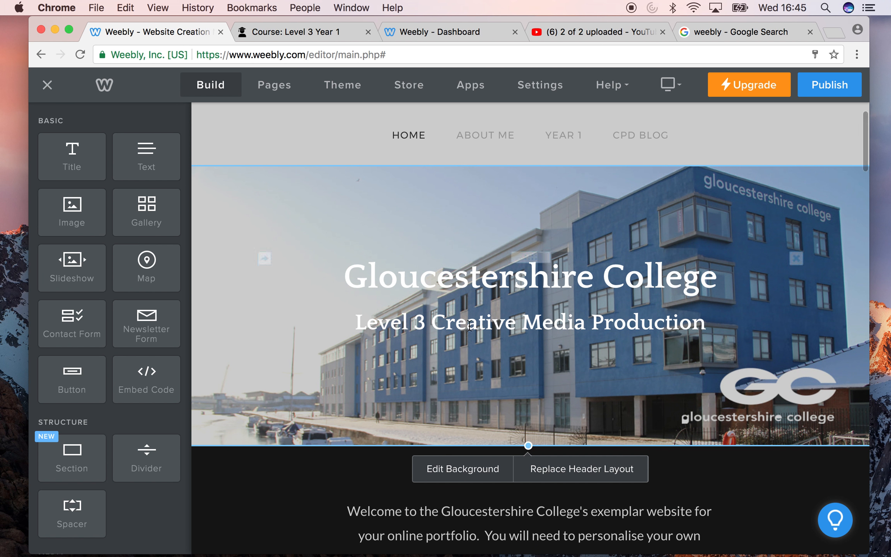
pyautogui.click(450, 474)
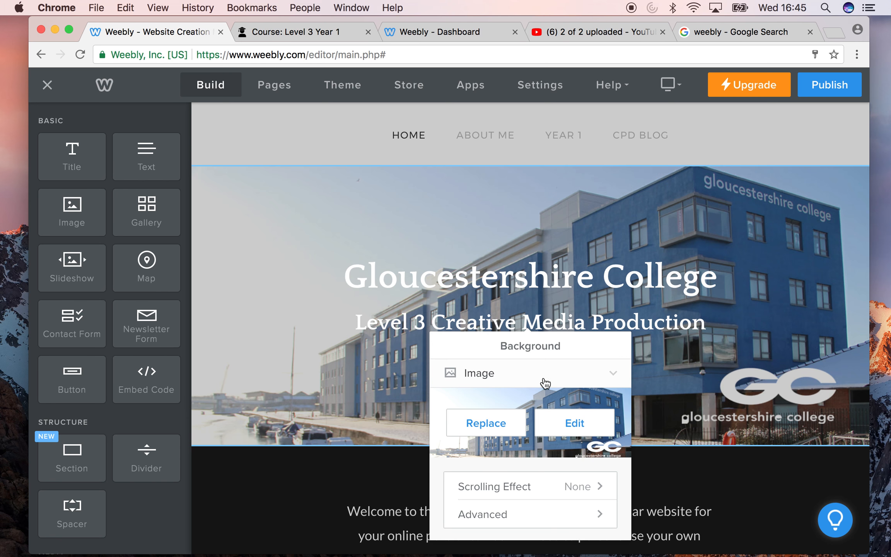
pyautogui.click(486, 422)
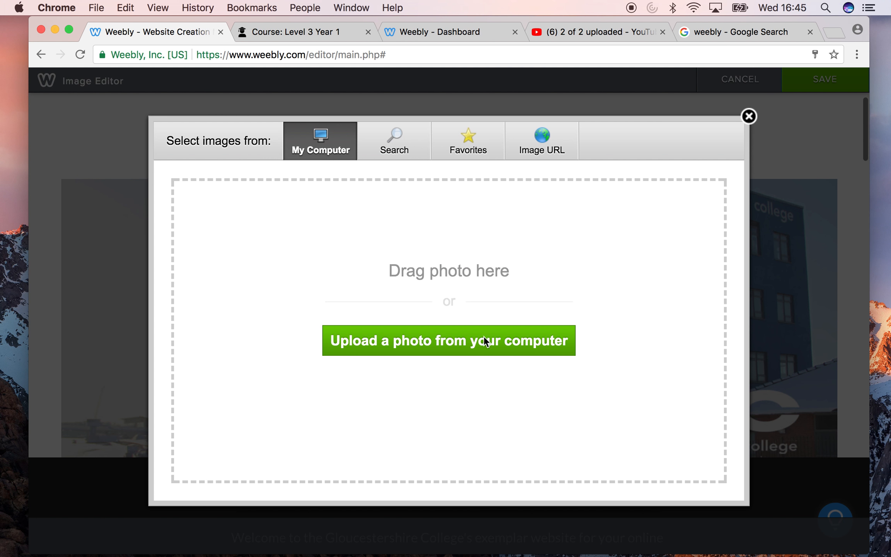
pyautogui.click(748, 116)
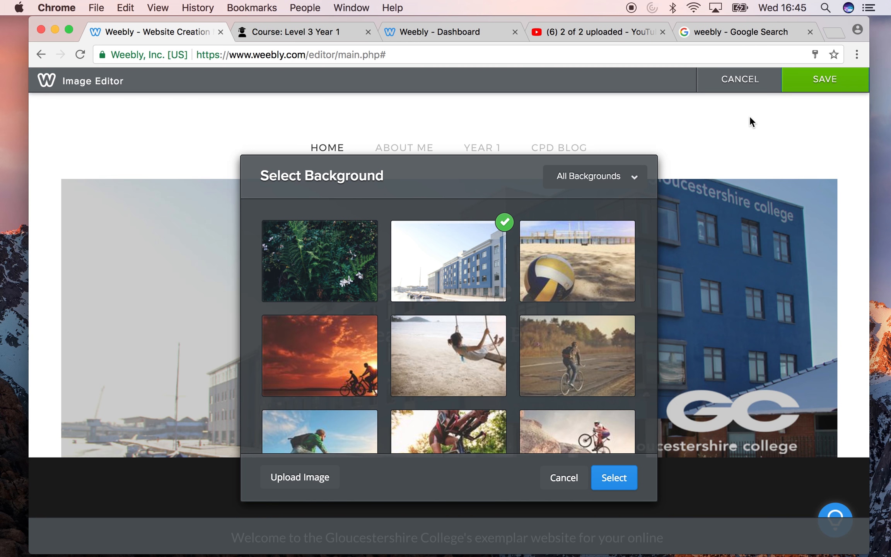
pyautogui.click(566, 478)
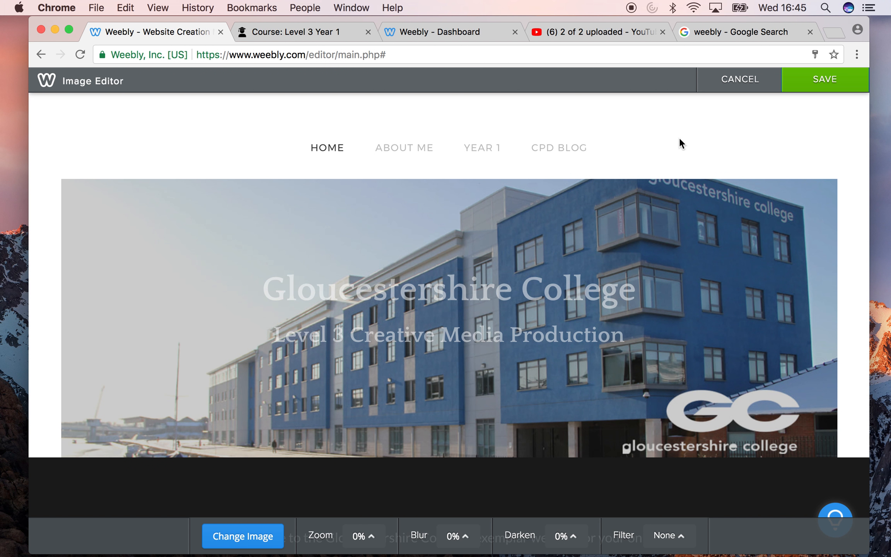
pyautogui.click(818, 84)
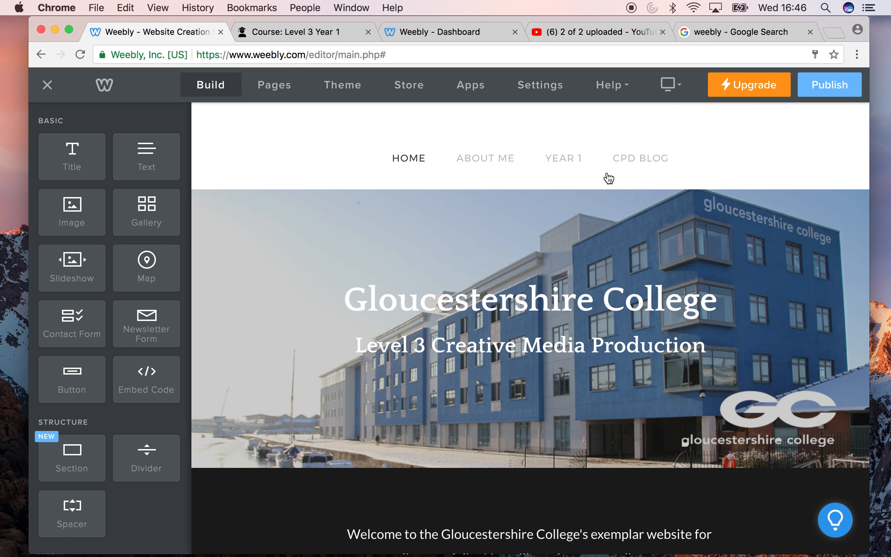
# Check the pixel dimensions of gloscolCampus.jpg in Finder under Documents > Level 3 > Y1 > Induction > Weebly Website.
pyautogui.click(58, 535)
pyautogui.click(101, 211)
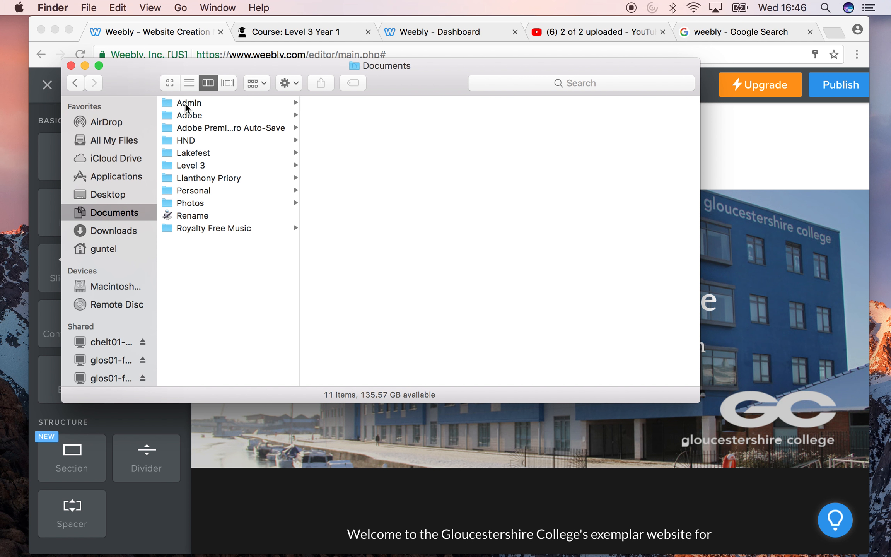
pyautogui.click(187, 165)
pyautogui.click(326, 116)
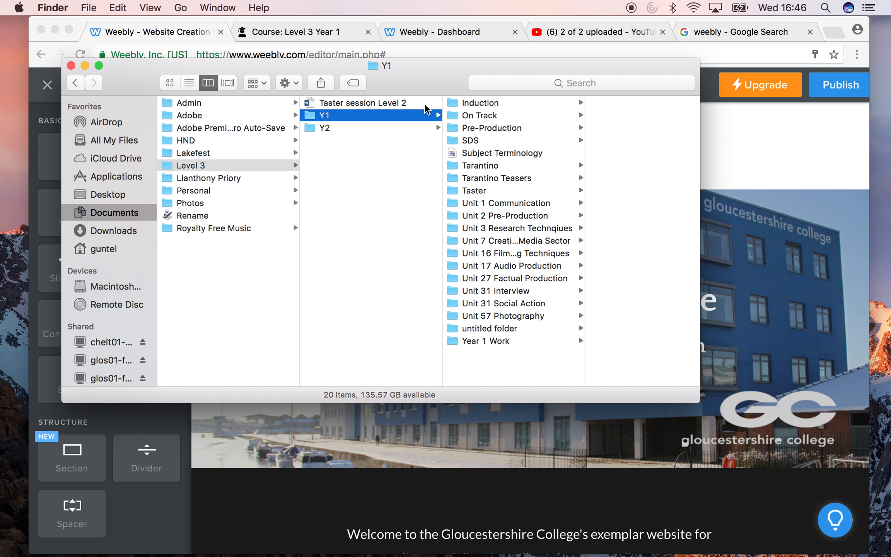
pyautogui.click(483, 104)
pyautogui.click(587, 141)
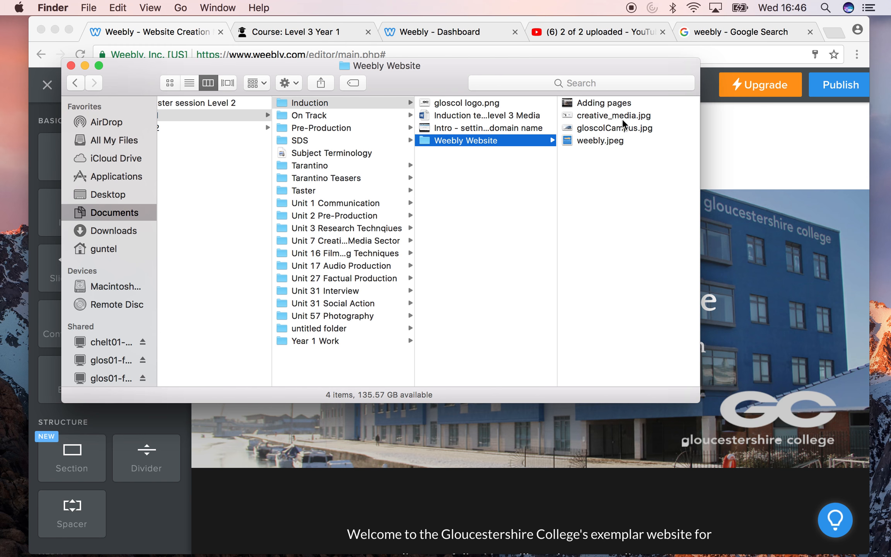
pyautogui.click(610, 128)
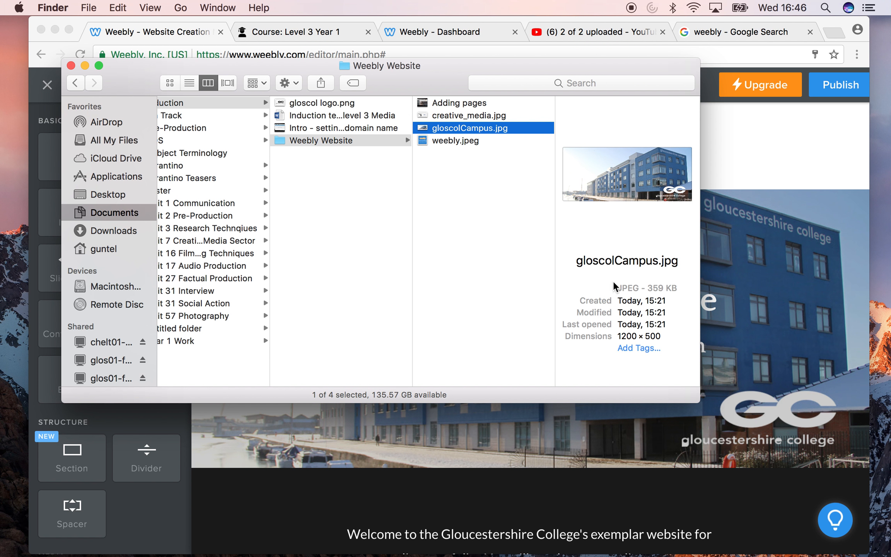
pyautogui.click(70, 66)
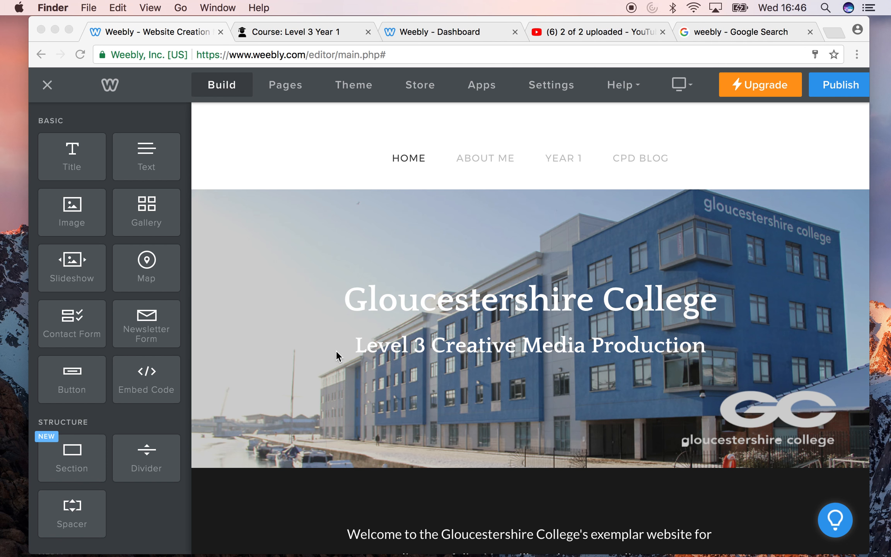
# Examine the text formatting options of the header title and the welcome paragraph on the home page.
pyautogui.click(431, 289)
pyautogui.click(363, 298)
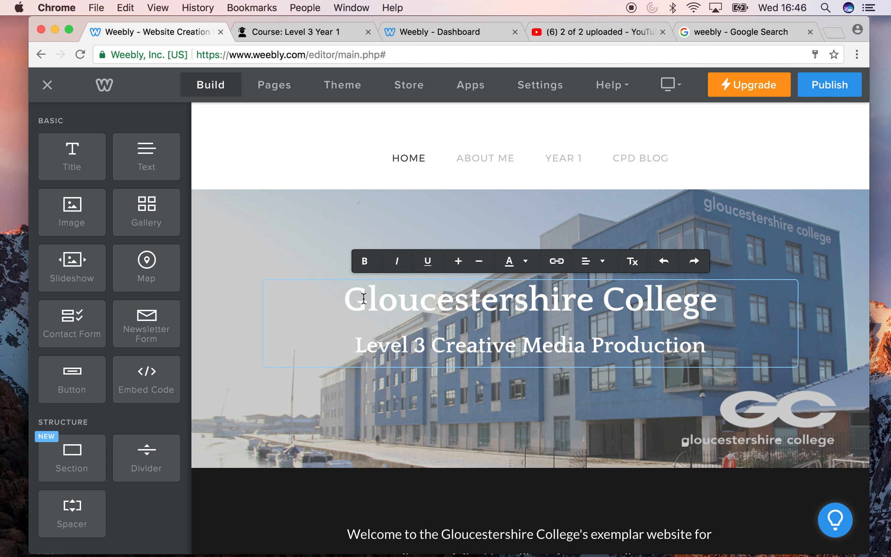
pyautogui.scroll(-1, 377, 402)
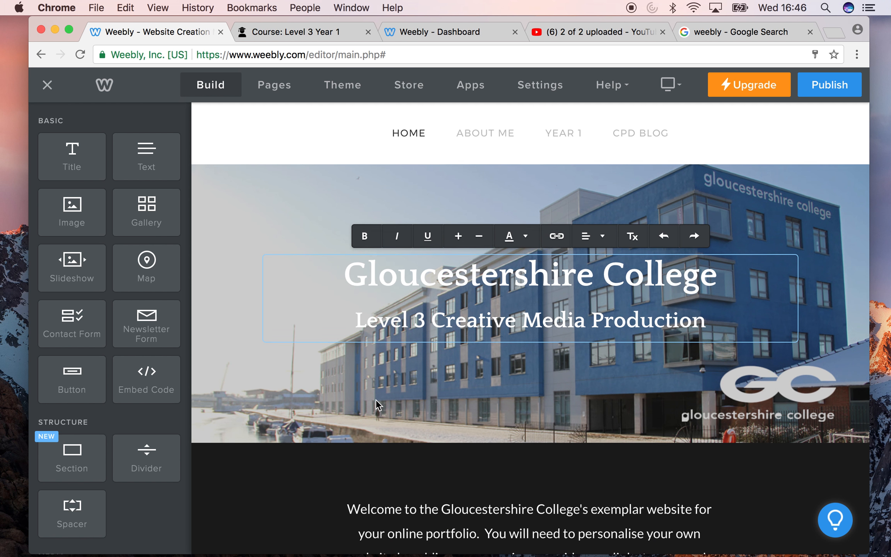
pyautogui.scroll(-5, 375, 400)
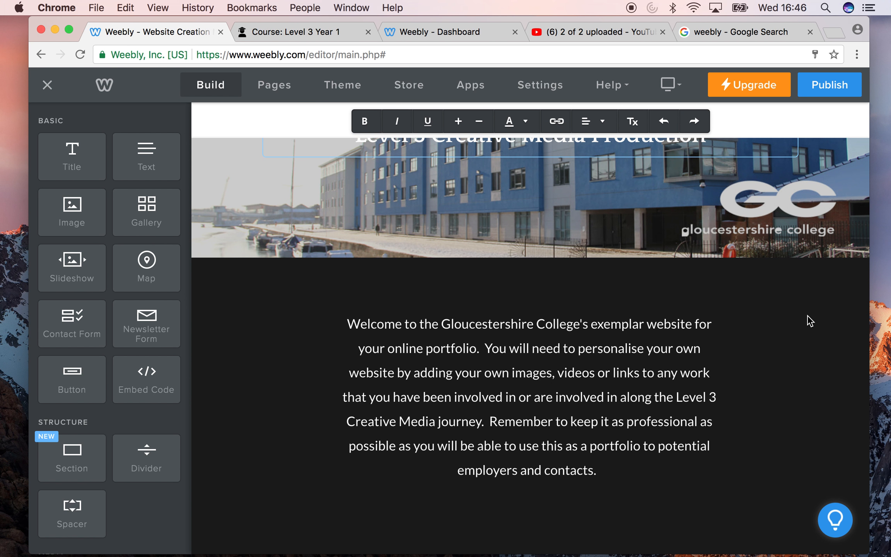
pyautogui.click(769, 366)
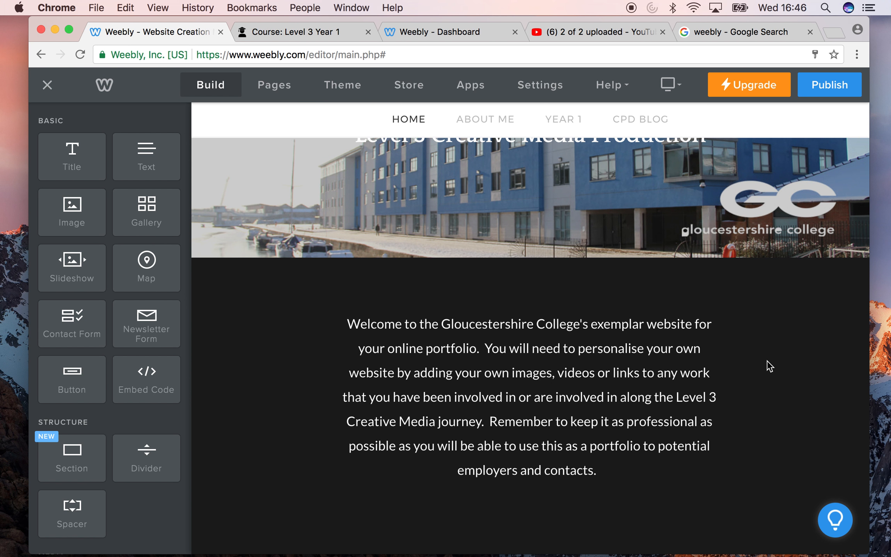
pyautogui.scroll(-2, 769, 365)
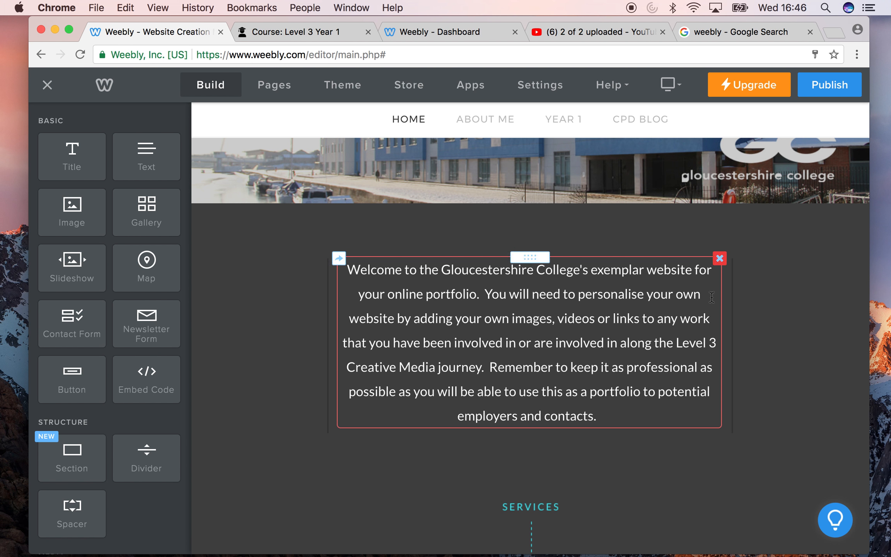
pyautogui.click(426, 309)
pyautogui.scroll(-5, 426, 310)
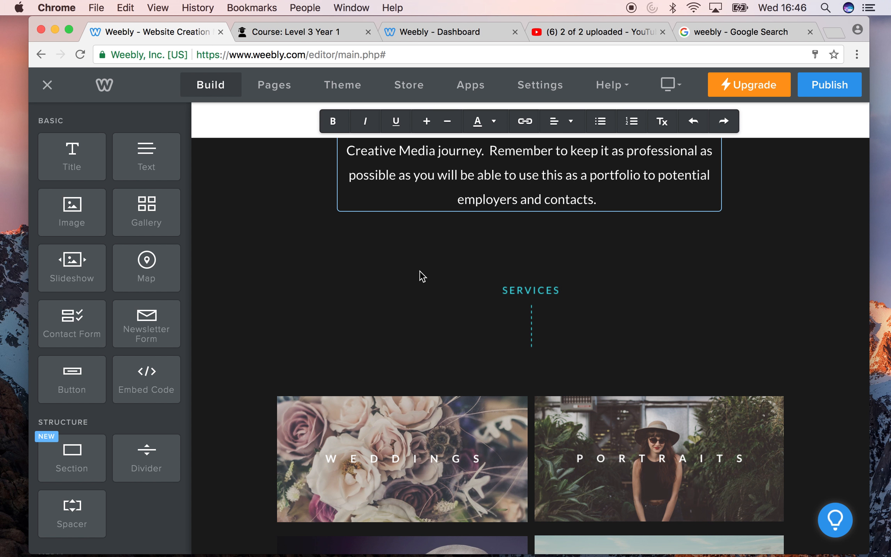
pyautogui.scroll(3, 421, 275)
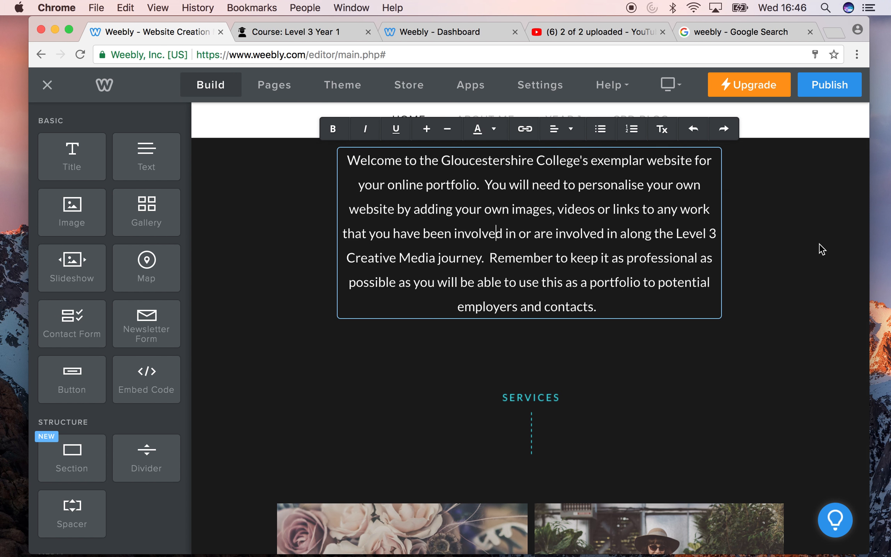
pyautogui.click(820, 248)
# Delete the Services heading block below the welcome paragraph.
pyautogui.scroll(-3, 820, 249)
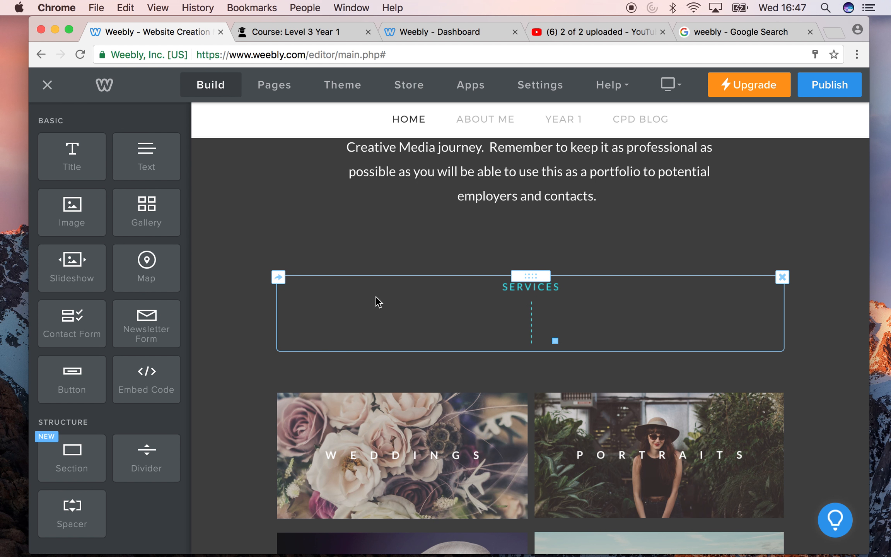
pyautogui.click(779, 282)
pyautogui.click(754, 237)
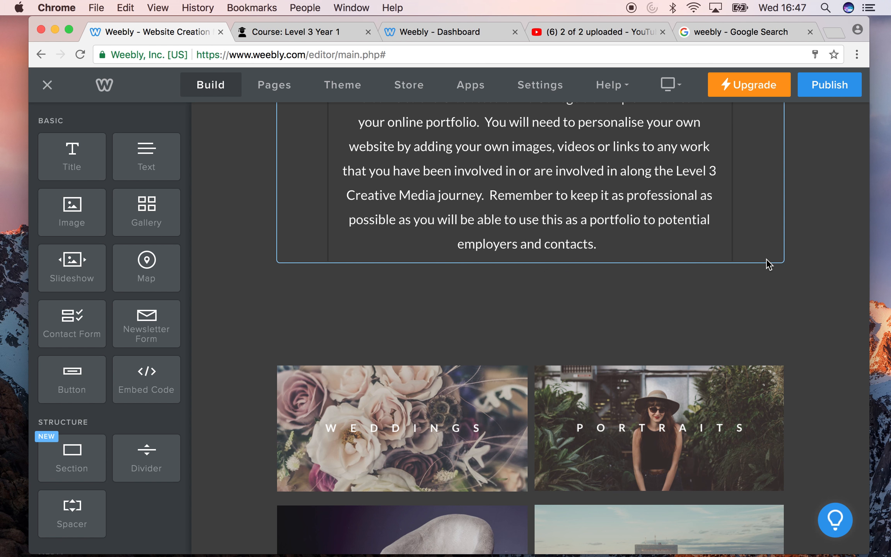
# Delete the extra spacers between the welcome paragraph and the Weddings and Portraits images.
pyautogui.click(781, 267)
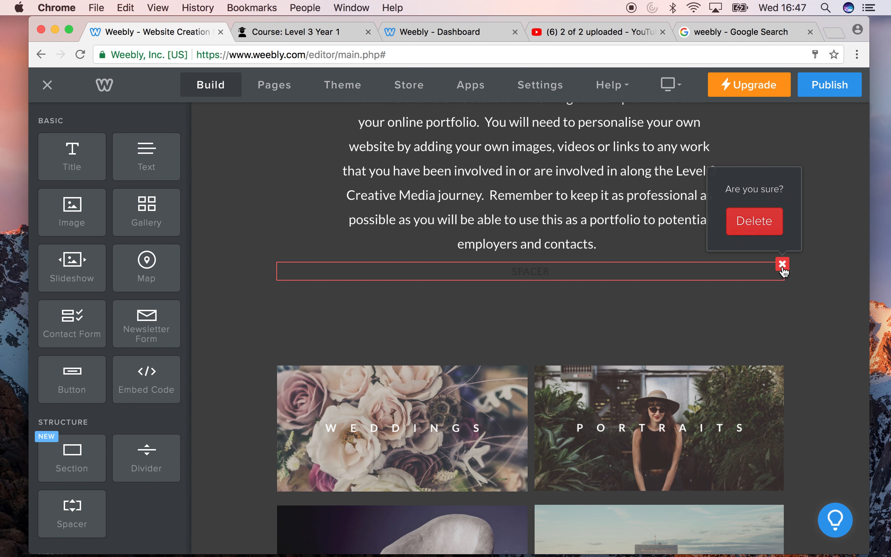
pyautogui.click(759, 232)
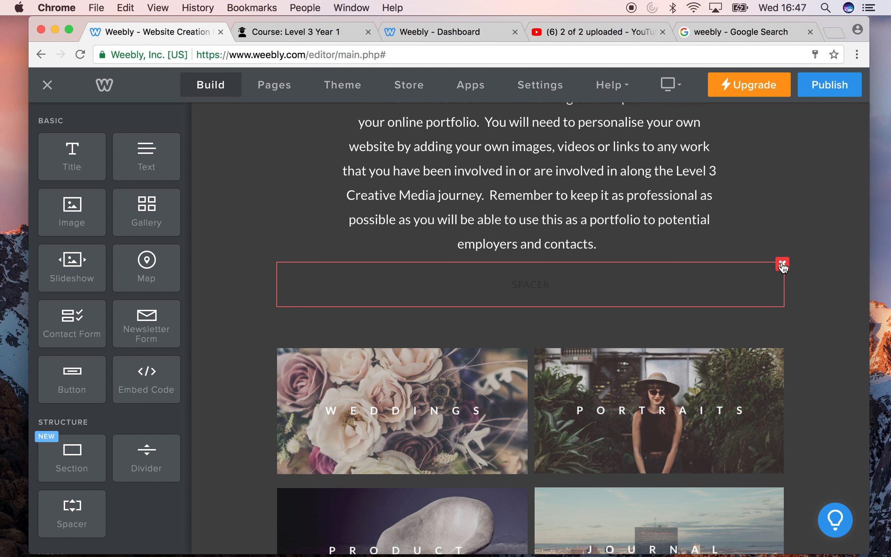
pyautogui.click(781, 263)
pyautogui.click(761, 223)
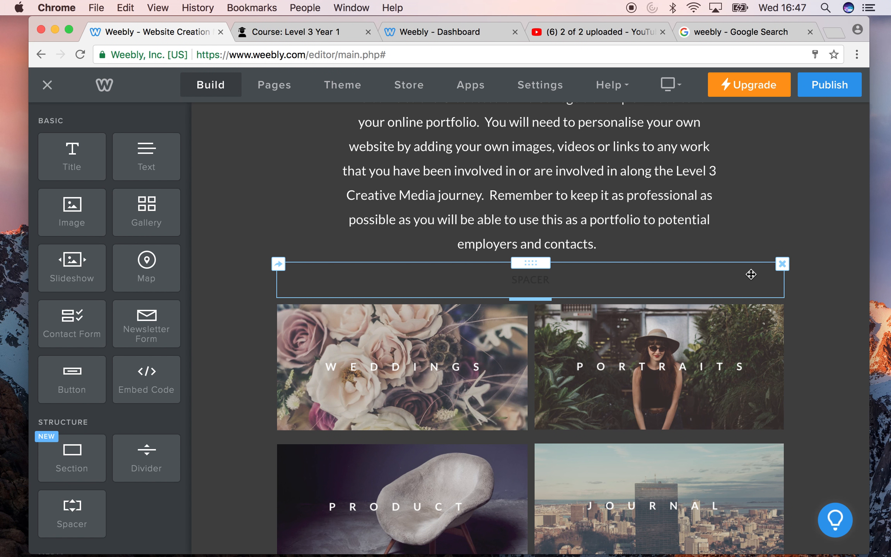
pyautogui.click(782, 264)
# Delete the spacer beside the camera gear paragraph below the Product and Journal images.
pyautogui.scroll(10, 794, 223)
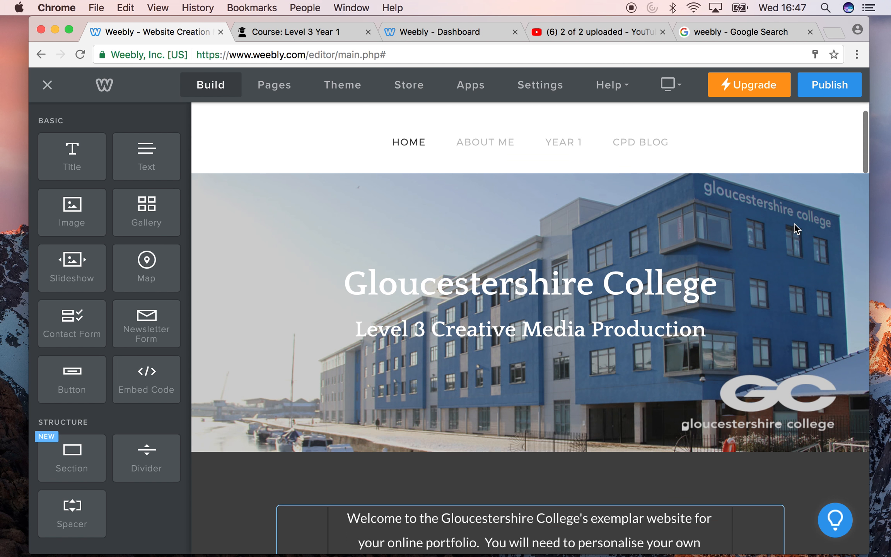
pyautogui.scroll(2, 794, 223)
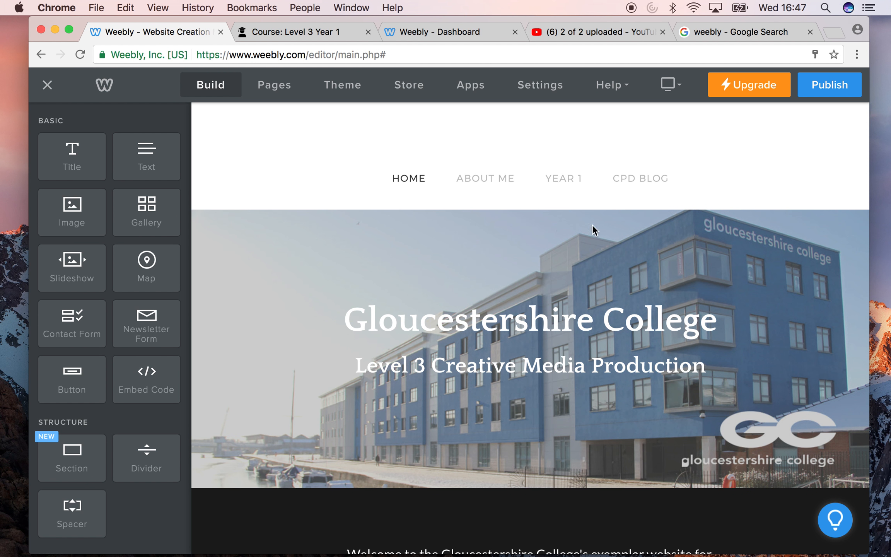
pyautogui.scroll(-20, 714, 286)
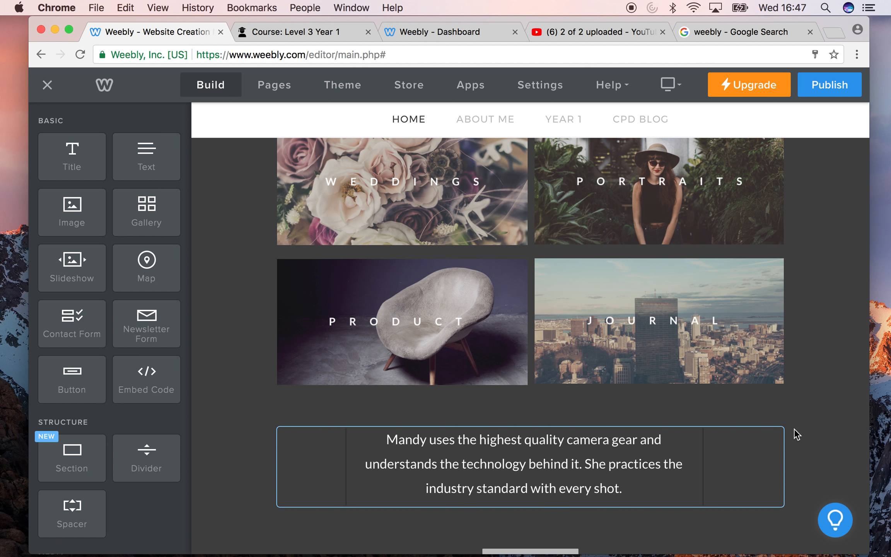
pyautogui.scroll(-2, 794, 428)
pyautogui.scroll(-3, 794, 428)
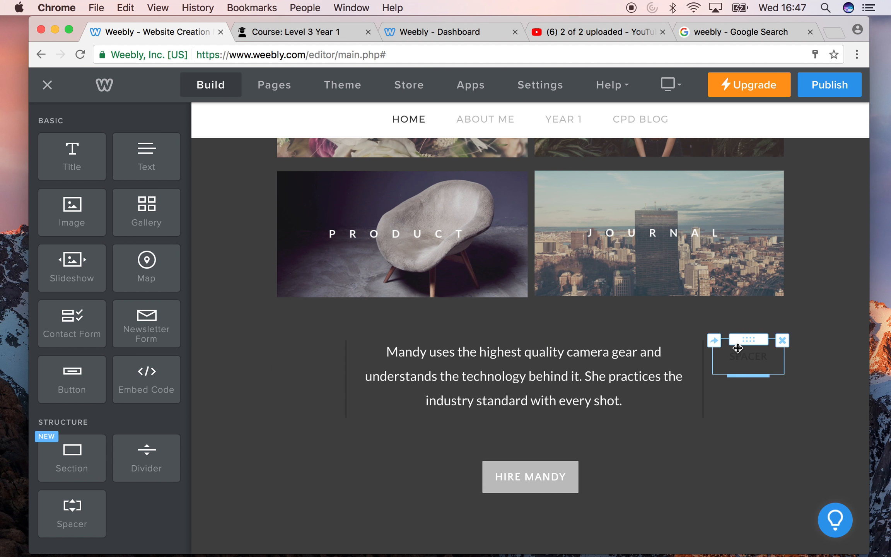
pyautogui.click(782, 340)
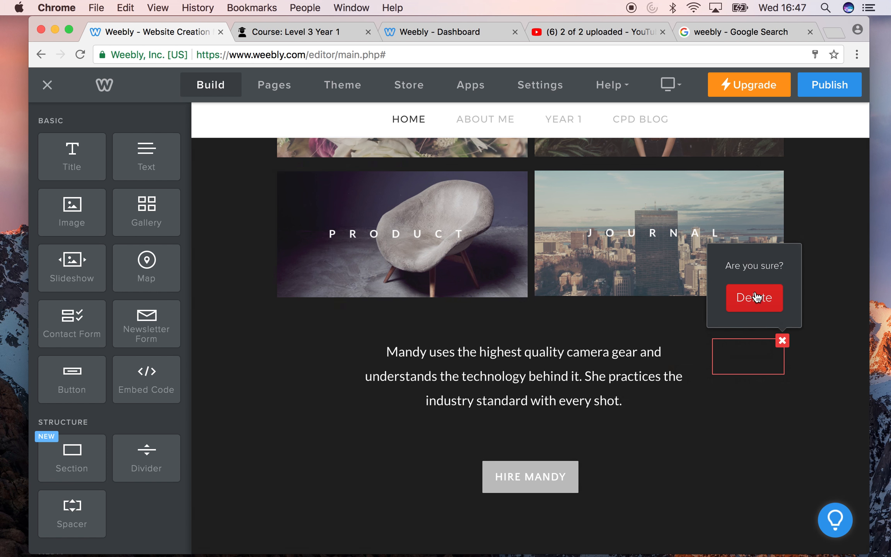
pyautogui.click(756, 304)
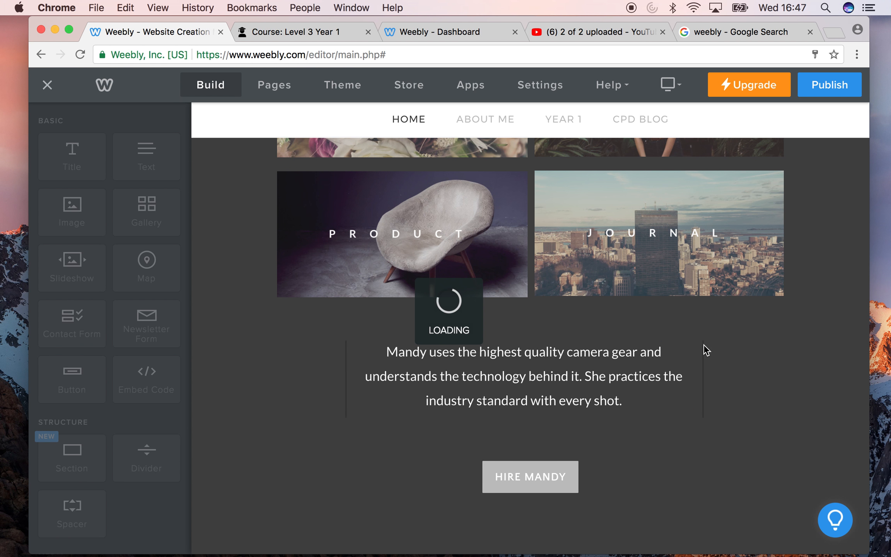
# Open the About Me page for editing and view its content below the header.
pyautogui.scroll(-10, 626, 460)
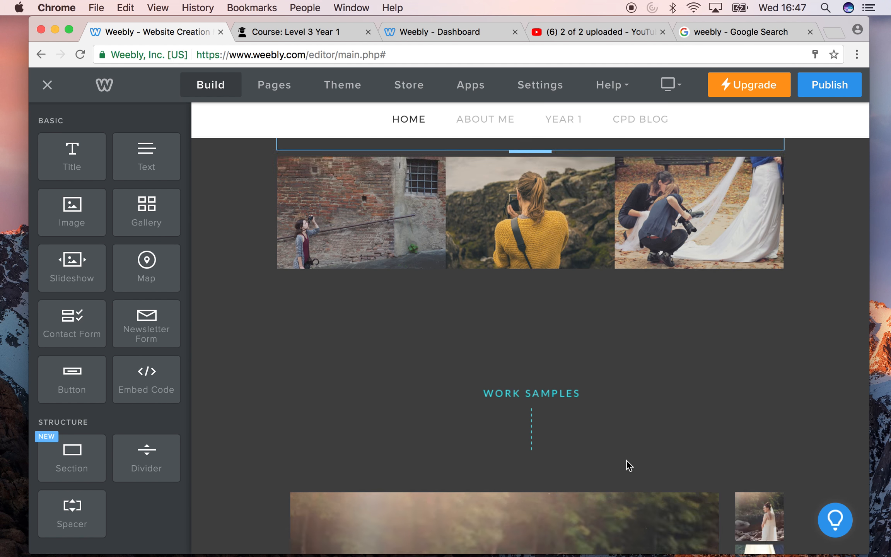
pyautogui.scroll(12, 626, 460)
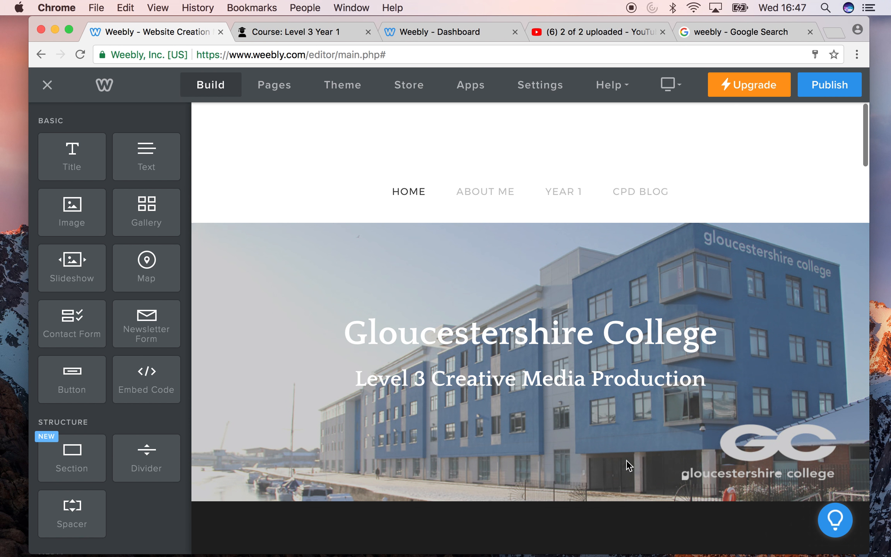
pyautogui.click(277, 90)
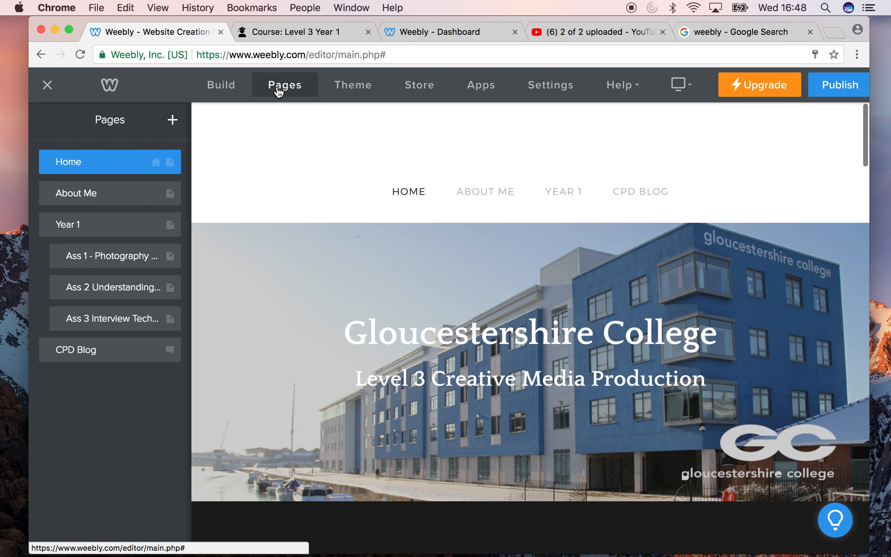
pyautogui.click(91, 193)
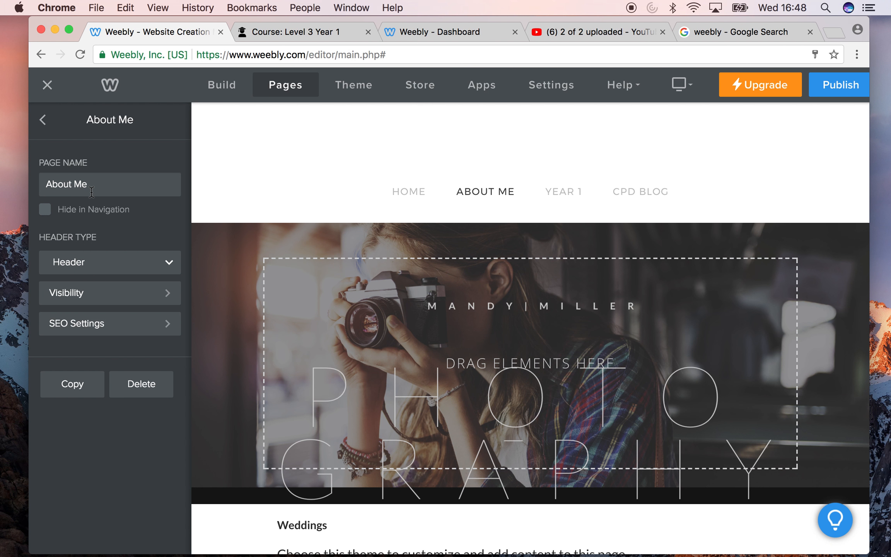
pyautogui.scroll(-8, 339, 228)
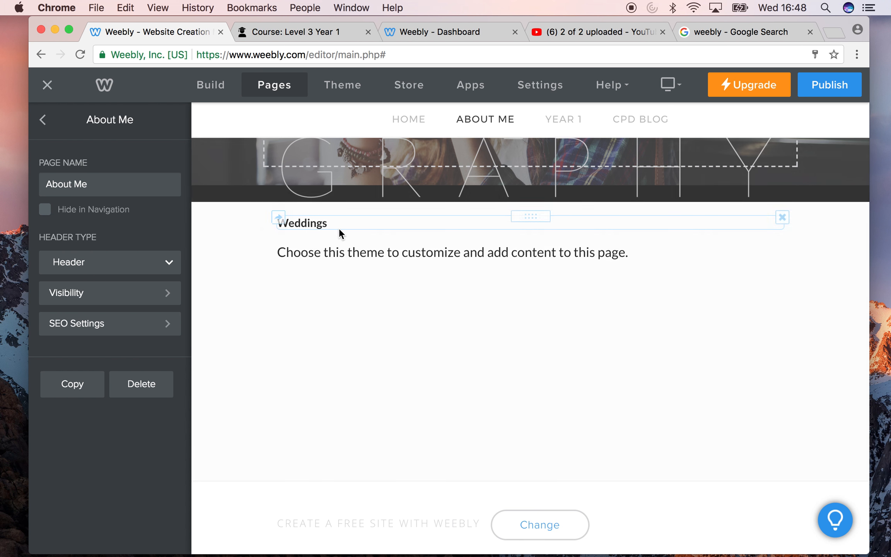
# Delete the Weddings title and the placeholder text paragraph below the header of the About Me page.
pyautogui.scroll(2, 339, 228)
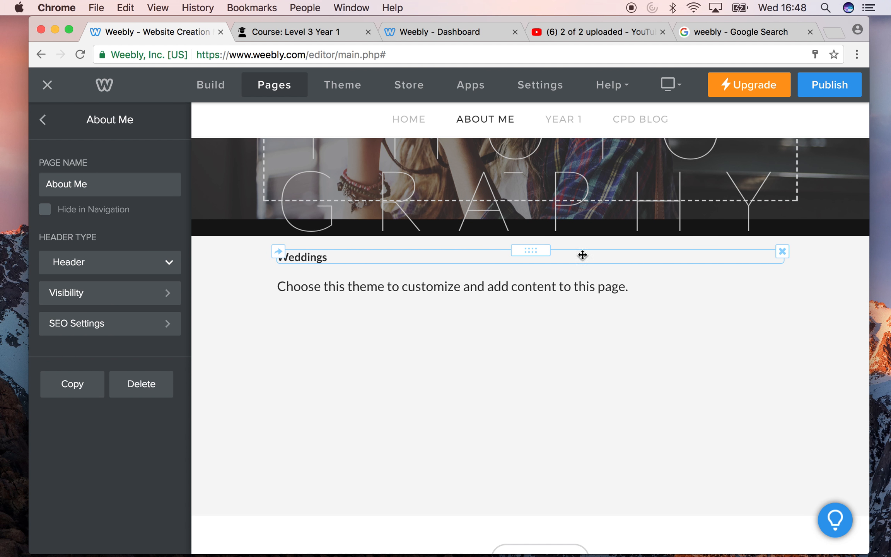
pyautogui.click(782, 252)
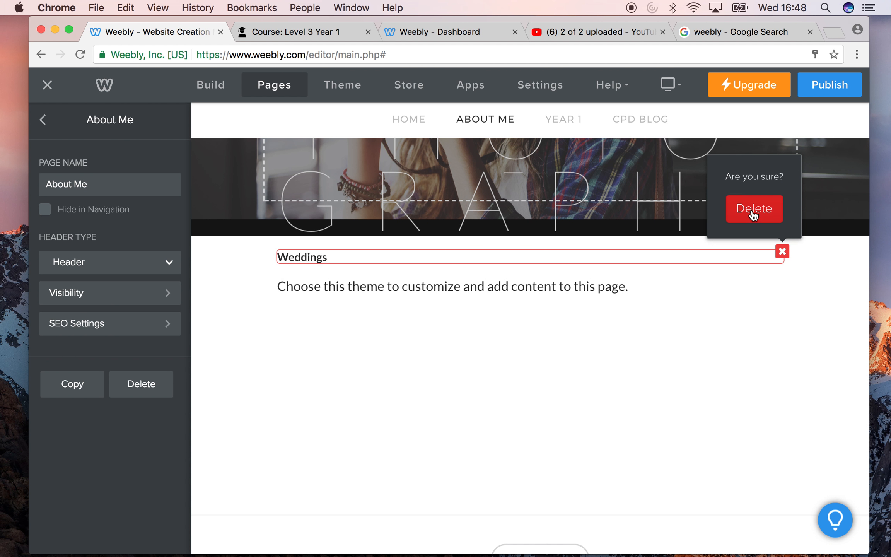
pyautogui.click(753, 209)
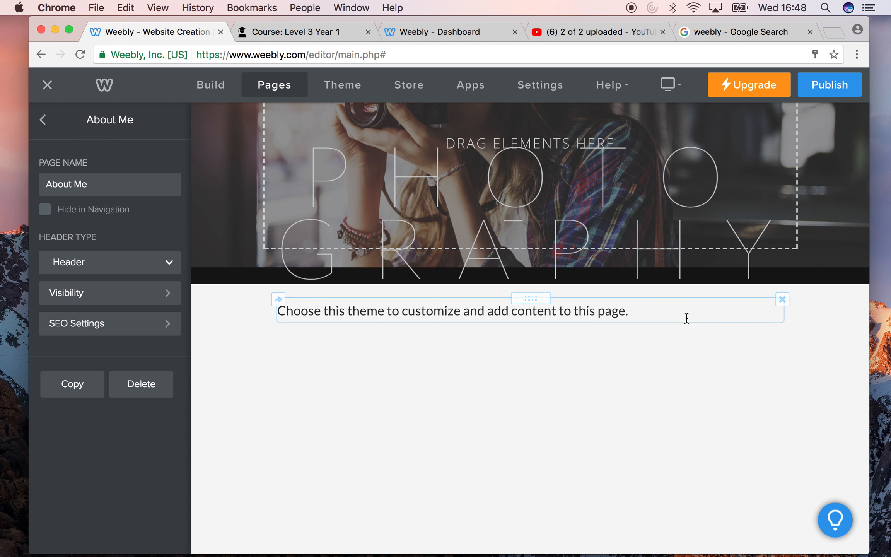
pyautogui.click(782, 299)
pyautogui.click(746, 258)
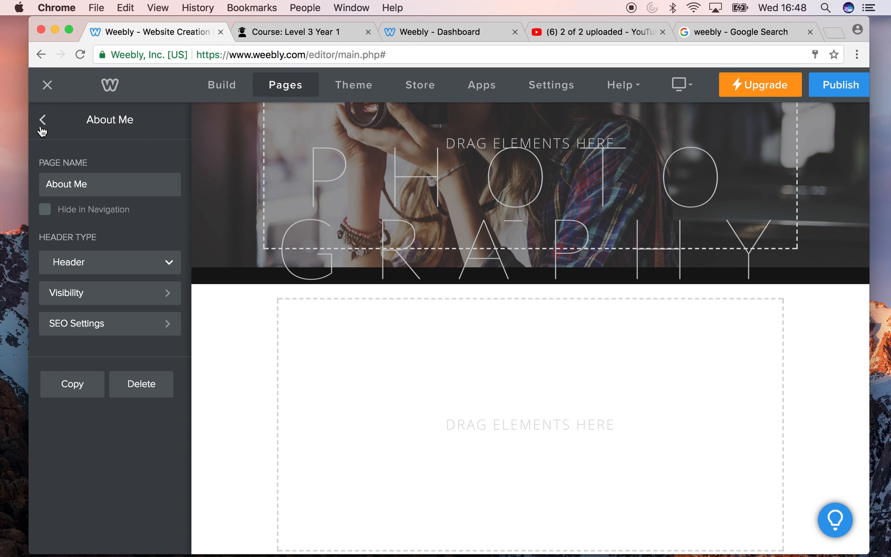
# Add a Title element to the empty content area below the header of the About Me page.
pyautogui.click(41, 121)
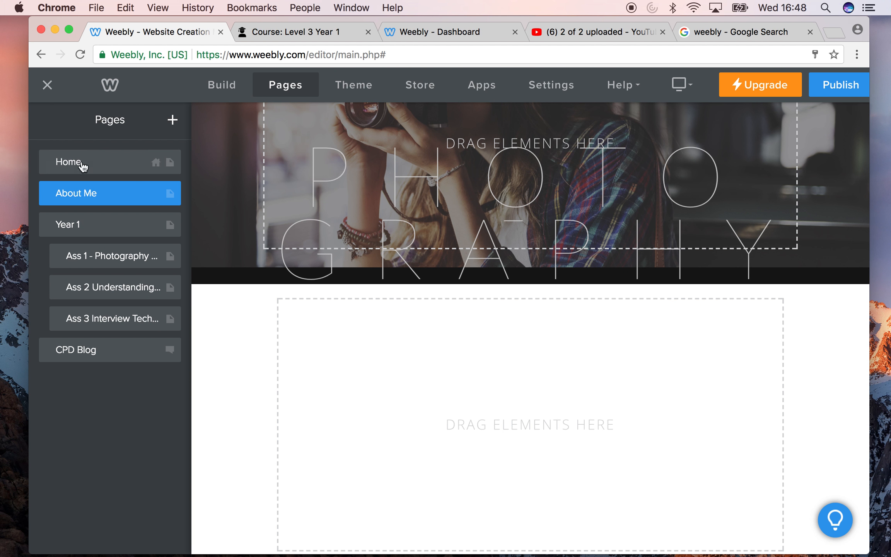
pyautogui.click(222, 84)
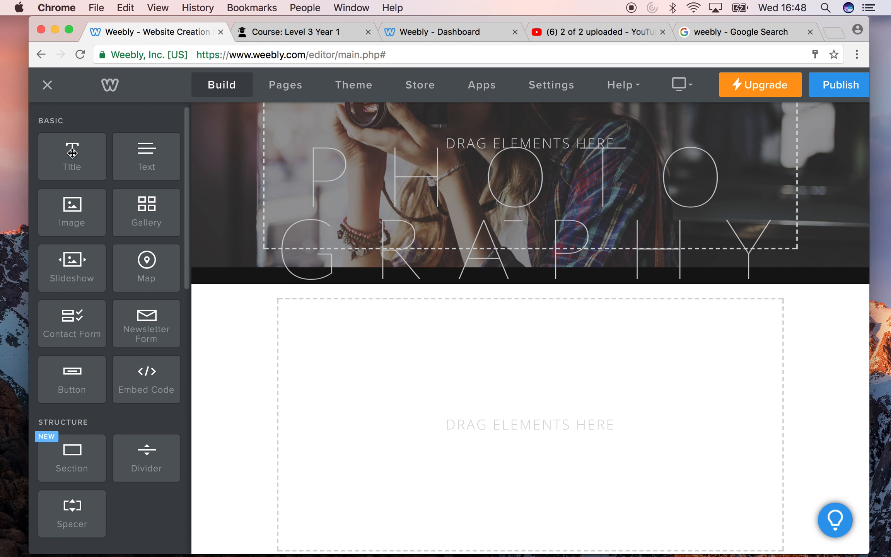
pyautogui.moveTo(72, 152); pyautogui.dragTo(305, 332)
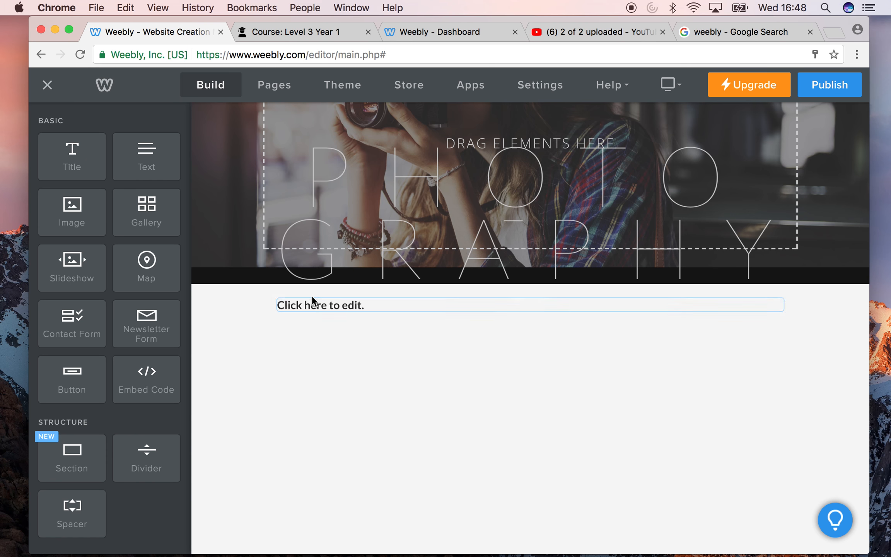